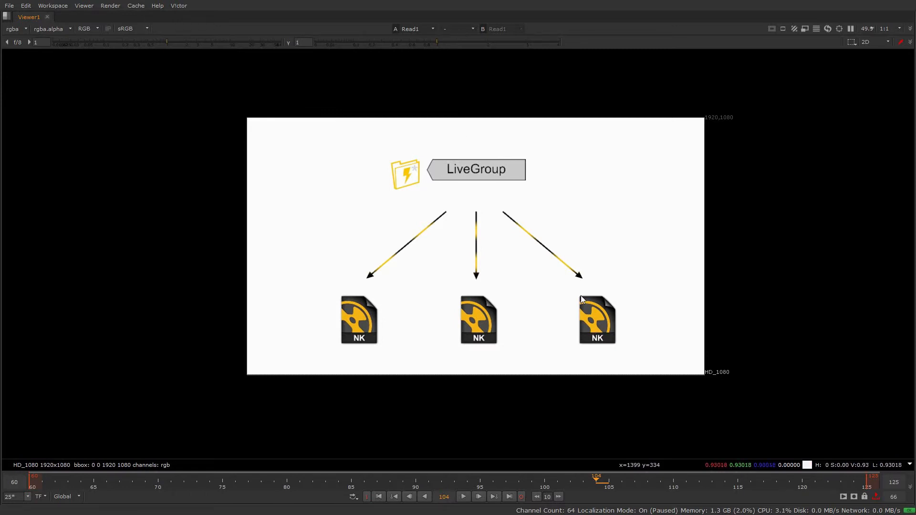
Step: Show the second viewer input, the table comparing Group/Gizmo, Precomp and LiveGroup functions, and enlarge it for reading
key(2)
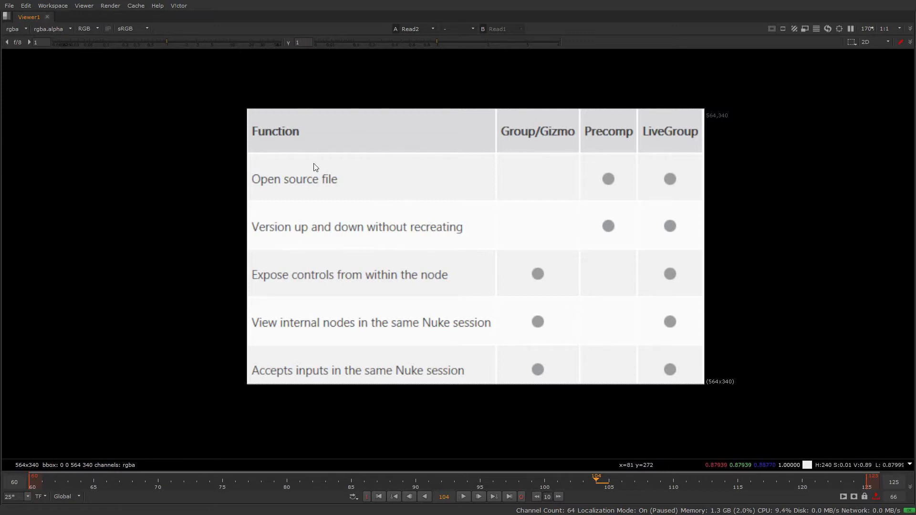
scroll(576, 206, up, 2)
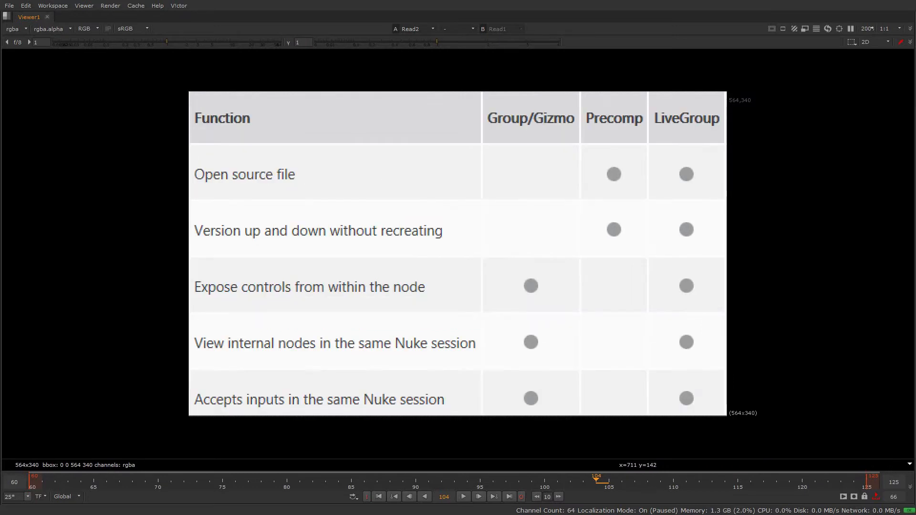
key(space)
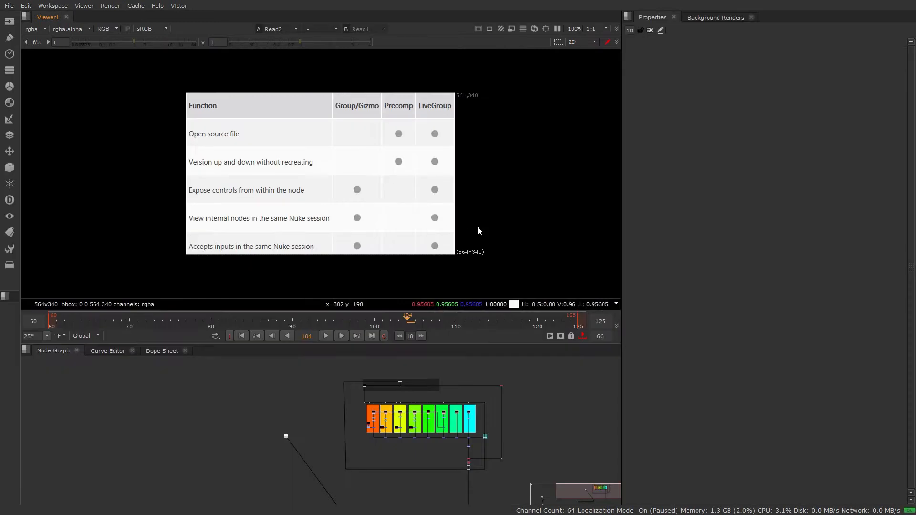
Step: Examine the full-size node graph, from the RAWRender Passes backdrop to the coloured render pass backdrops below it
middle_drag(469, 468, 411, 460)
key(space)
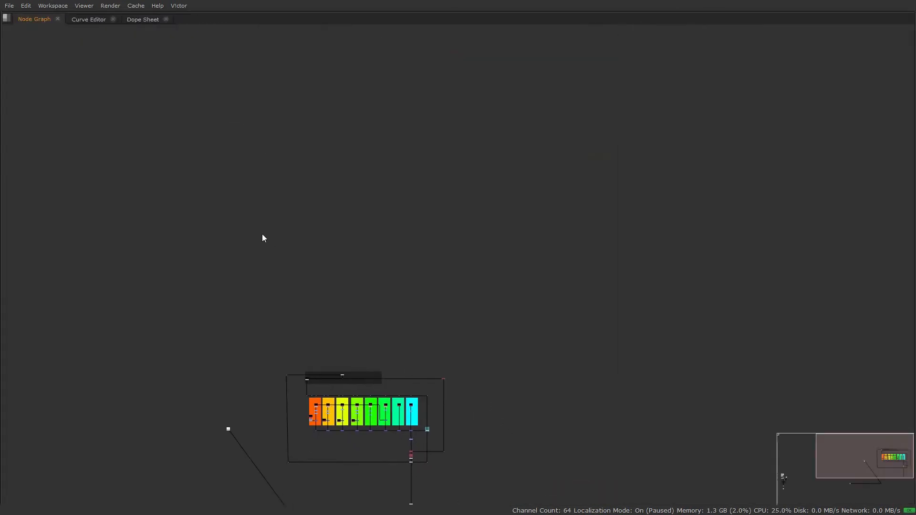
scroll(281, 288, up, 3)
middle_drag(414, 408, 291, 152)
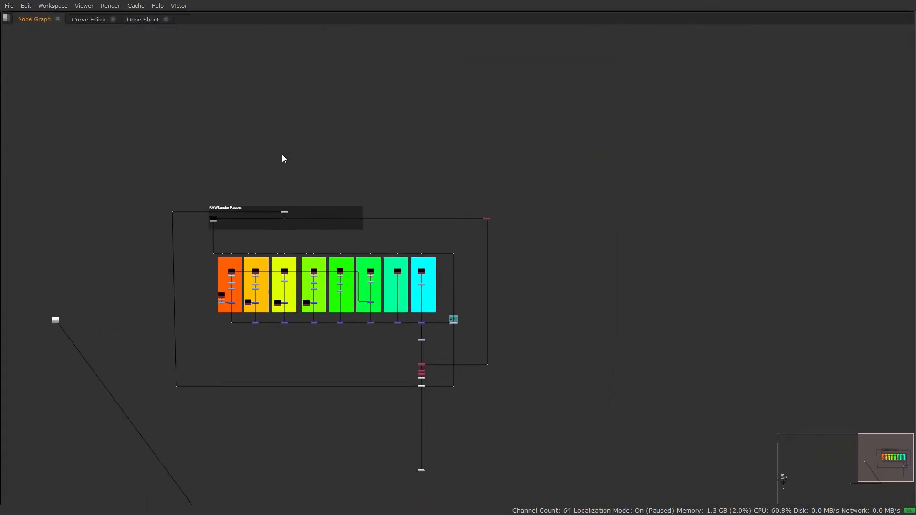
drag(129, 127, 644, 413)
scroll(210, 198, up, 5)
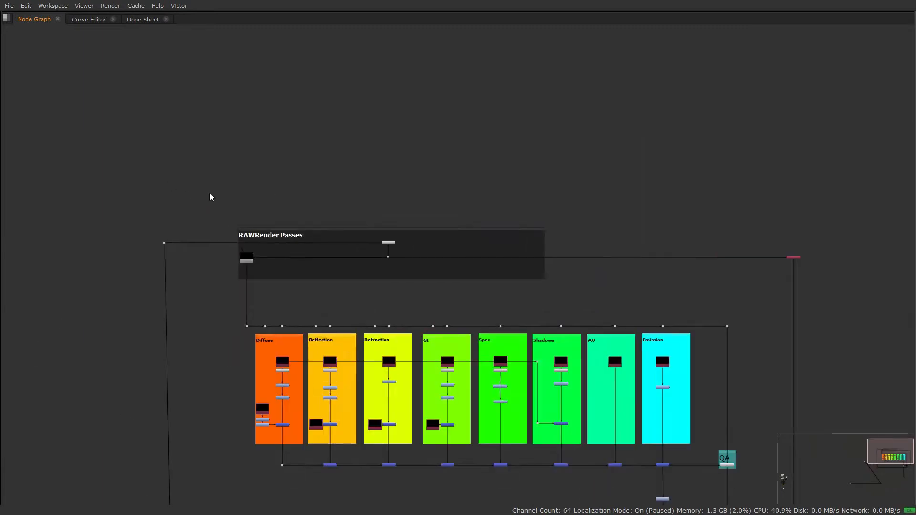
middle_drag(248, 235, 154, 89)
scroll(213, 166, down, 4)
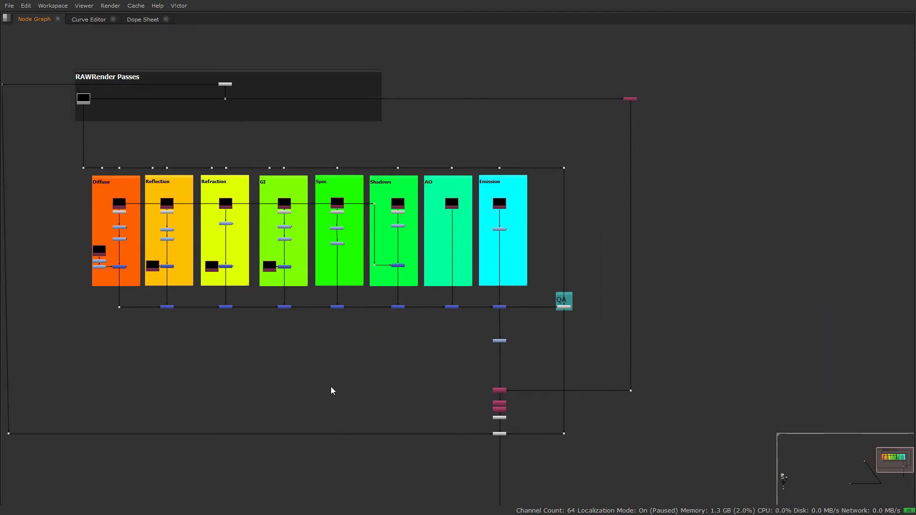
Step: Collapse the whole render pass node tree into a Group with Merge24 as its output, and reposition the resulting node
scroll(332, 390, down, 2)
scroll(335, 382, down, 1)
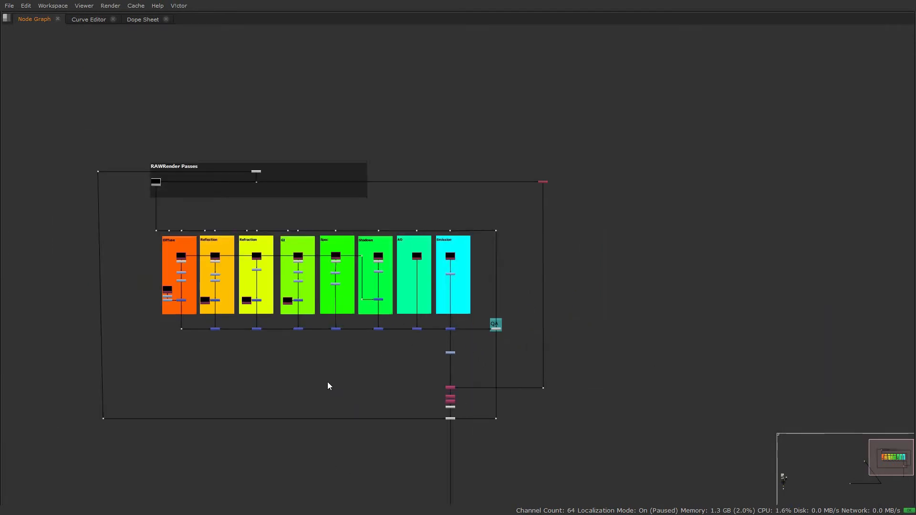
scroll(325, 384, down, 2)
drag(614, 432, 122, 194)
key(ctrl+g)
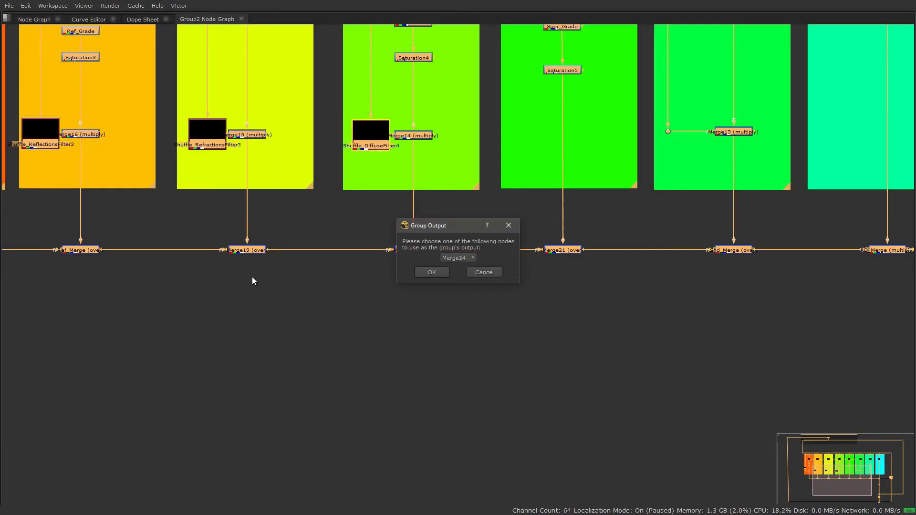
click(430, 285)
key(space)
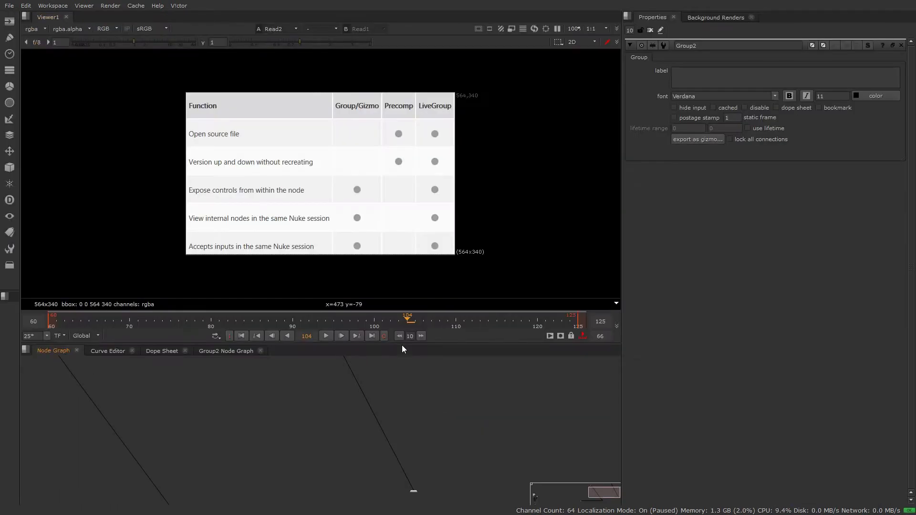
scroll(296, 417, up, 1)
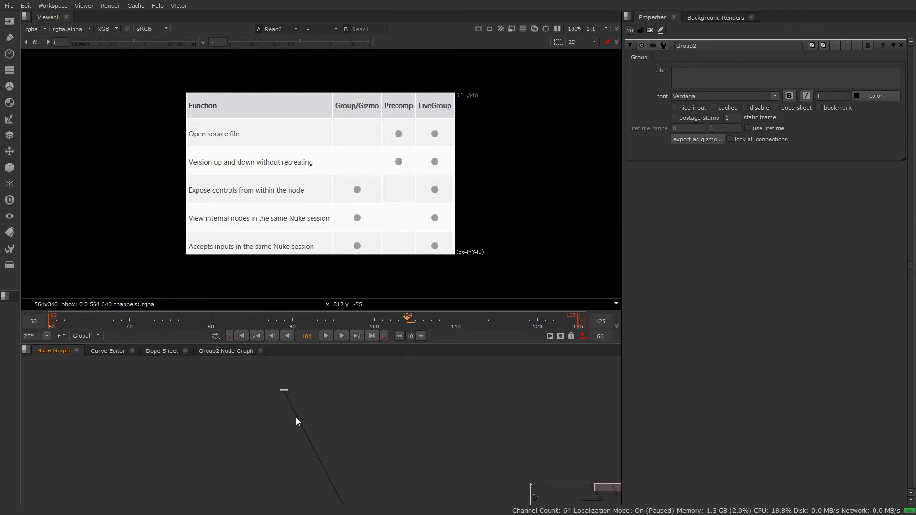
drag(284, 394, 388, 410)
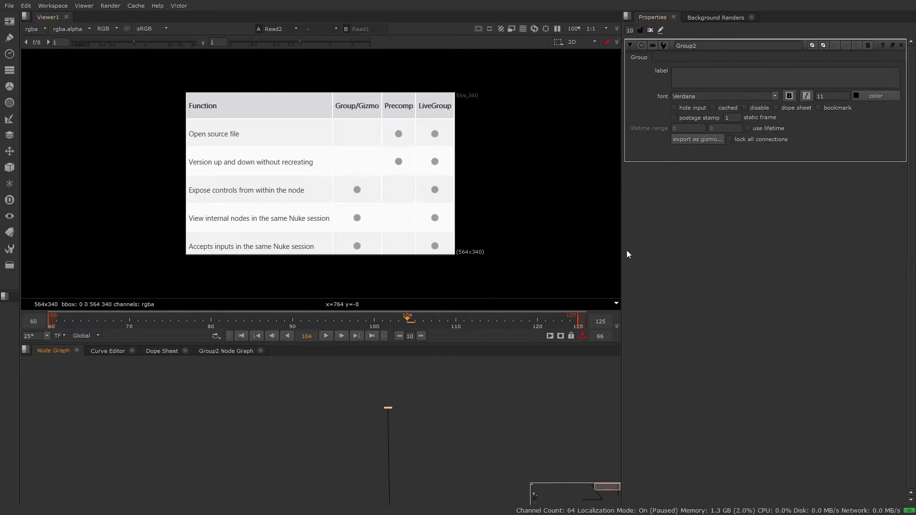
Step: Undo the grouping of the render pass node tree
click(457, 403)
key(ctrl+z)
key(ctrl+z)
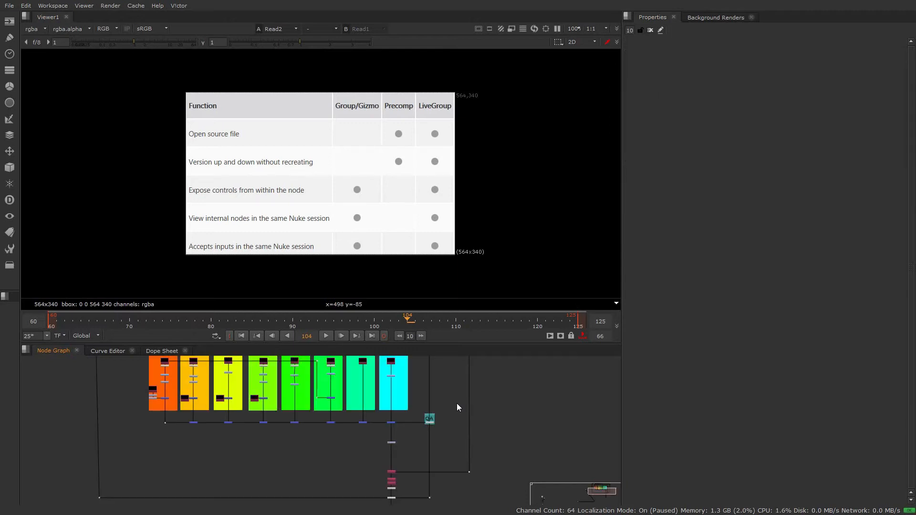
scroll(513, 396, down, 5)
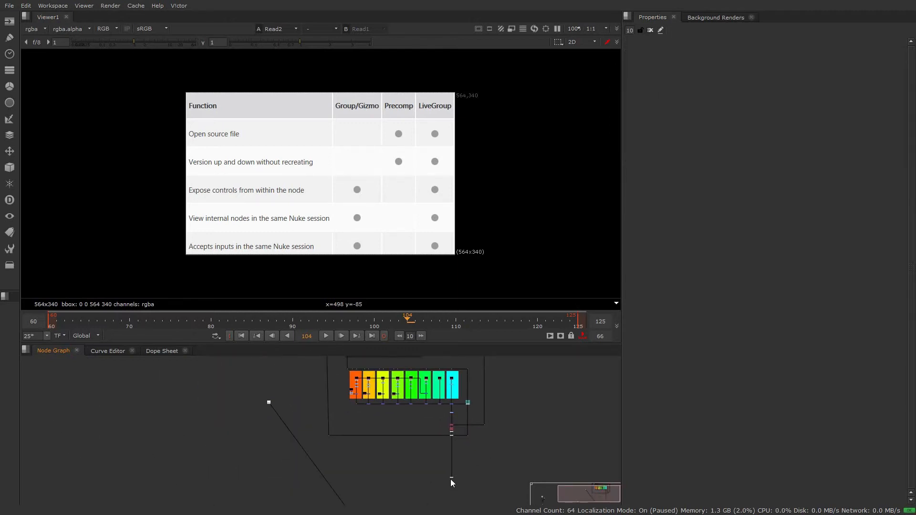
scroll(517, 445, down, 1)
drag(516, 470, 348, 367)
scroll(415, 405, up, 5)
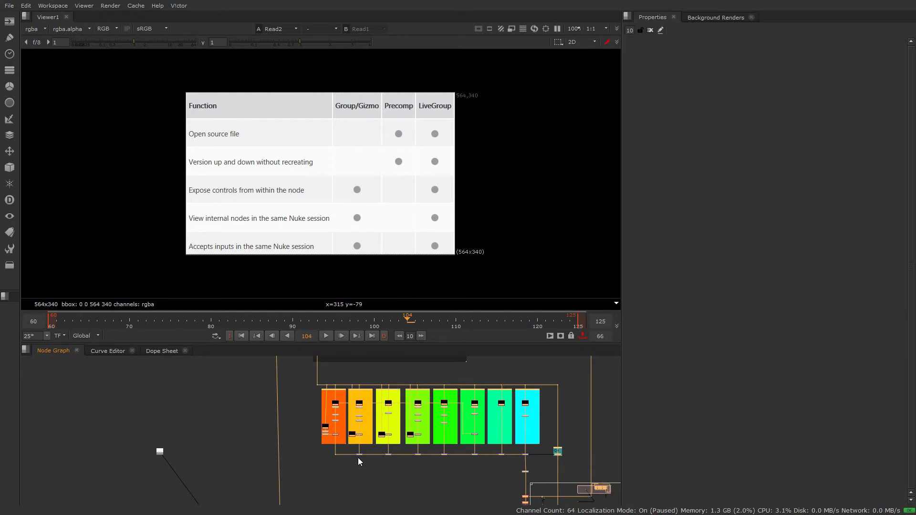
key(Tab)
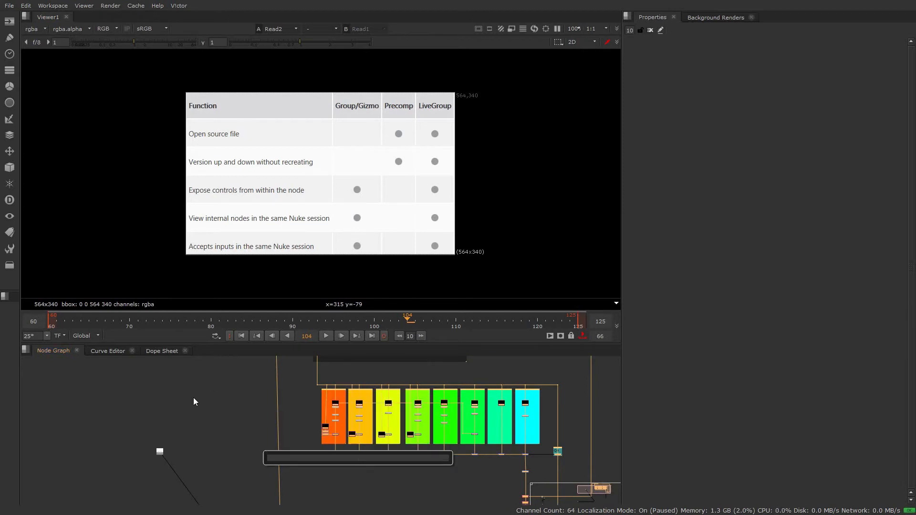
click(233, 399)
Step: Convert the whole render pass node tree into a LiveGroup with Merge24 as its output, and reposition the resulting node
scroll(316, 438, down, 3)
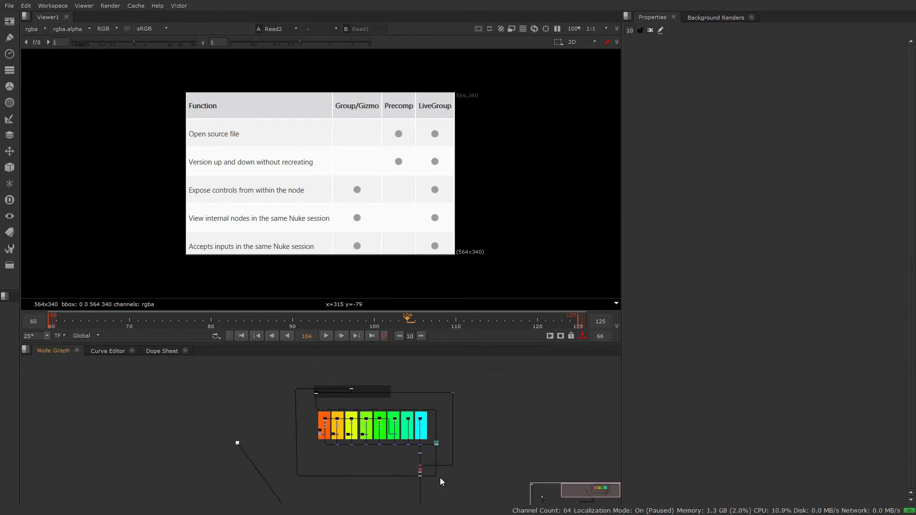
scroll(440, 477, down, 2)
middle_drag(448, 455, 442, 409)
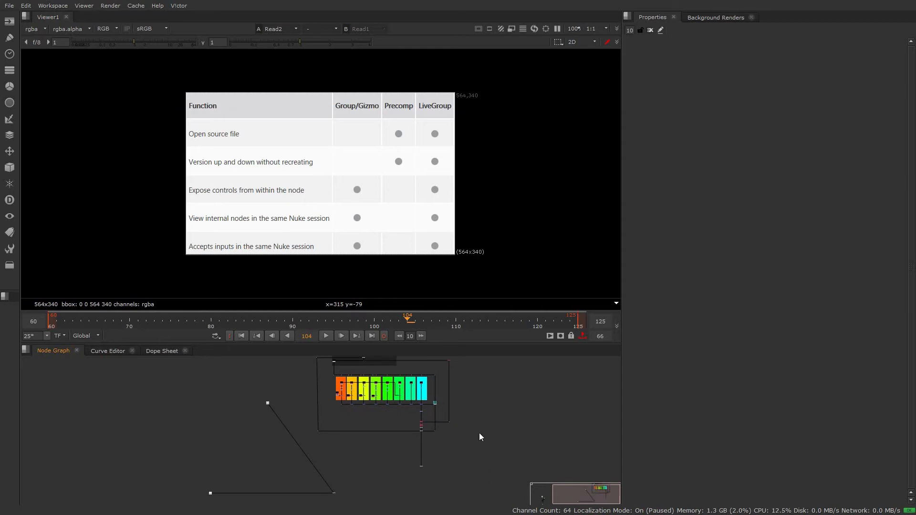
middle_drag(468, 446, 467, 460)
drag(479, 494, 311, 358)
key(ctrl+l)
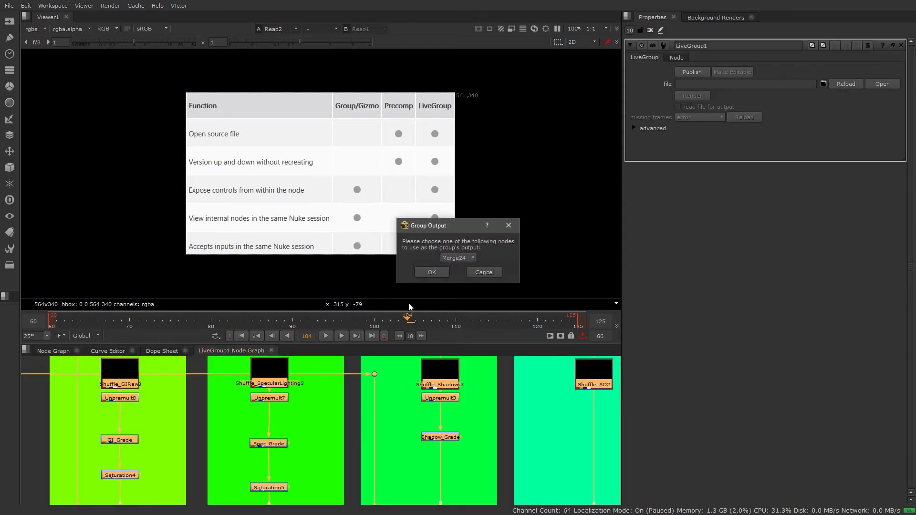
click(436, 273)
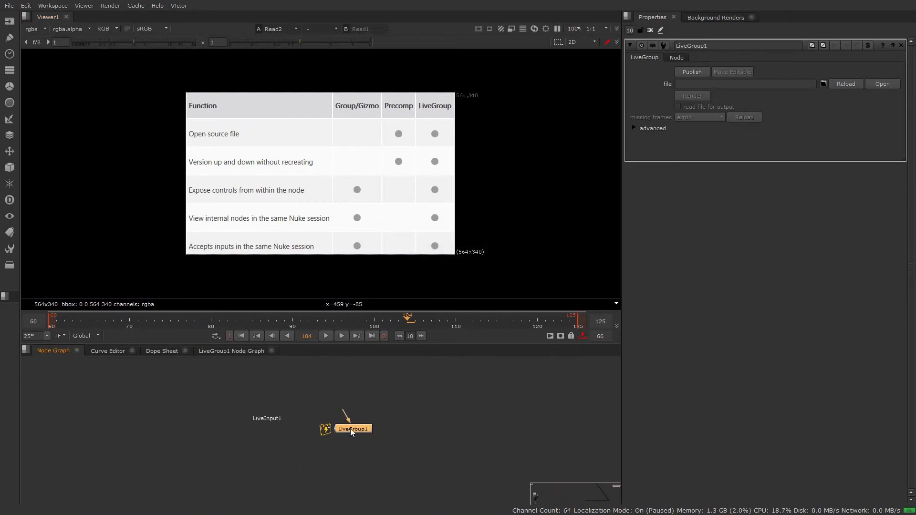
drag(351, 429, 426, 418)
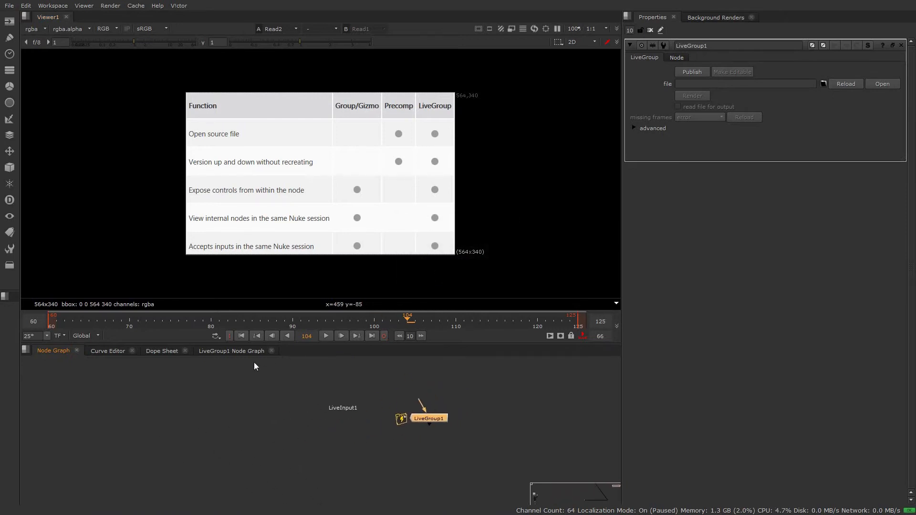
Step: Rename the LiveInput1 node above PostageStamp2 inside LiveGroup1 to Exr
key(ctrl+Return)
scroll(283, 370, up, 4)
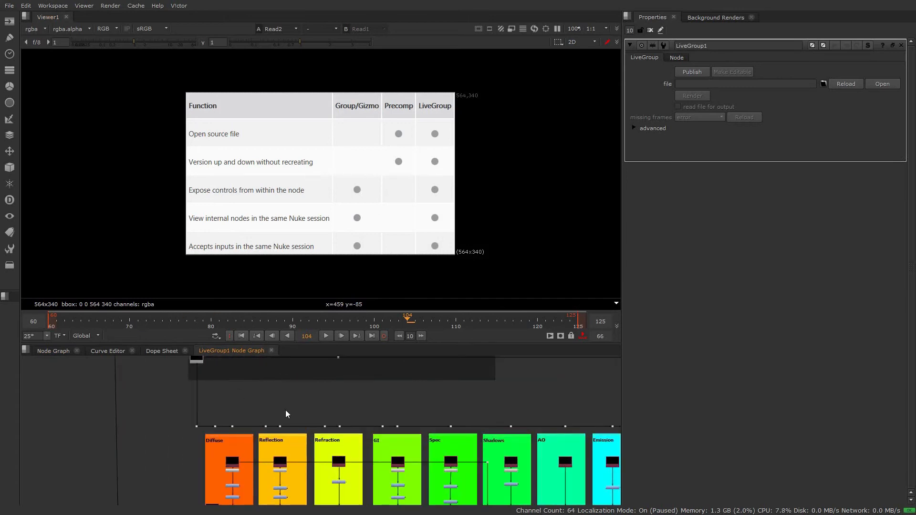
scroll(358, 405, down, 2)
middle_drag(401, 448, 336, 351)
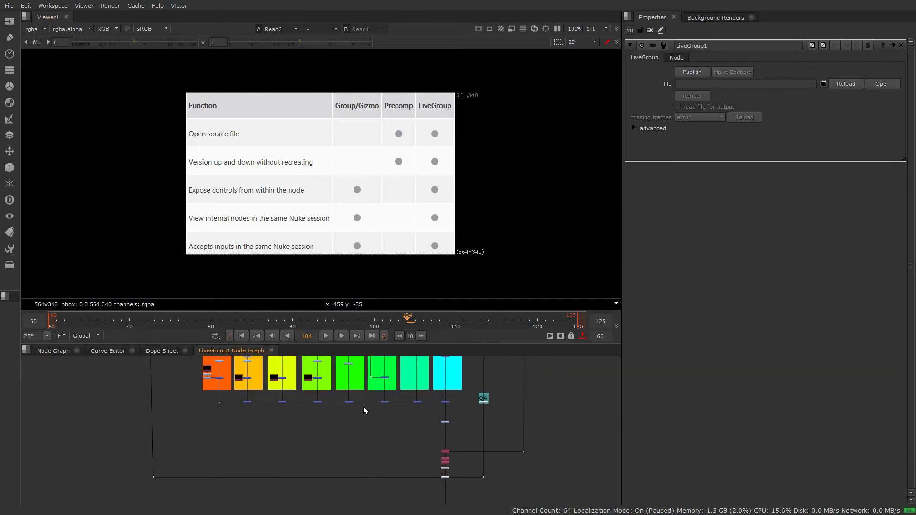
key(f)
scroll(264, 361, up, 5)
scroll(266, 363, up, 6)
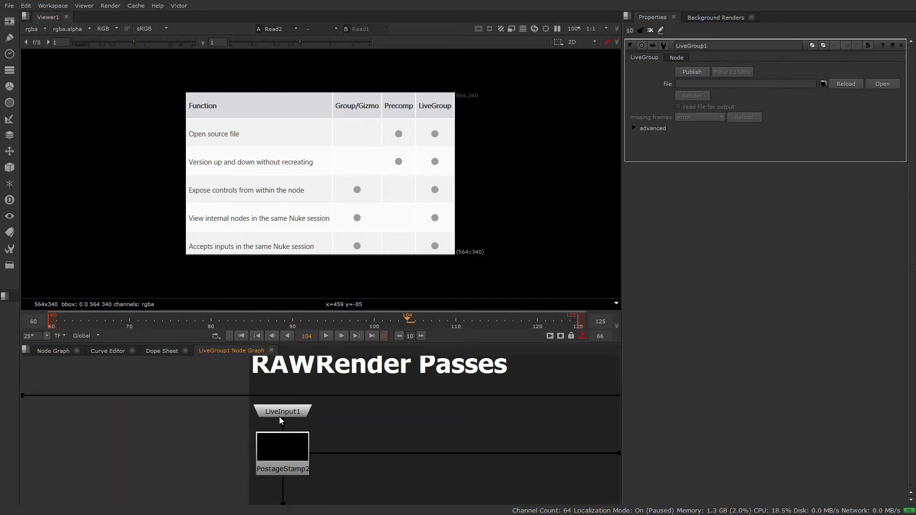
key(n)
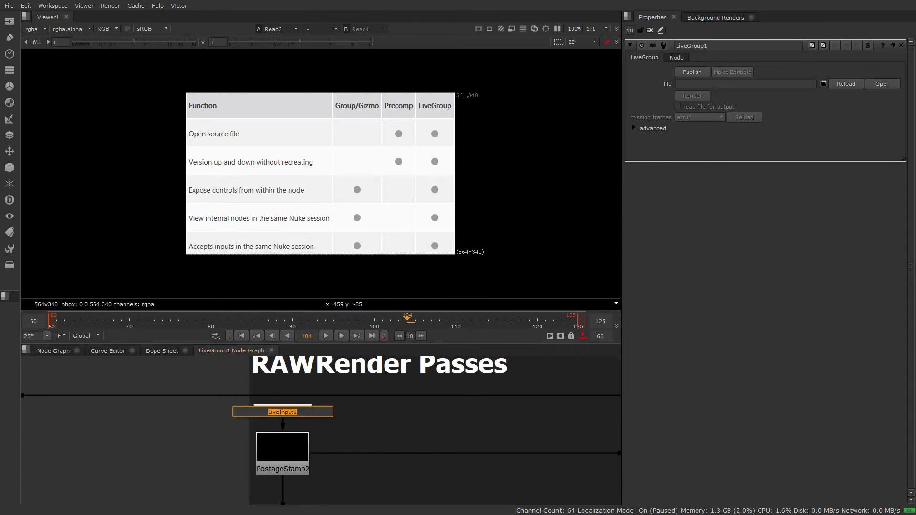
text(Exr)
key(Return)
Step: Inspect the input label and input arrow of the LiveGroup1 node in the main node graph
click(65, 351)
scroll(445, 402, up, 3)
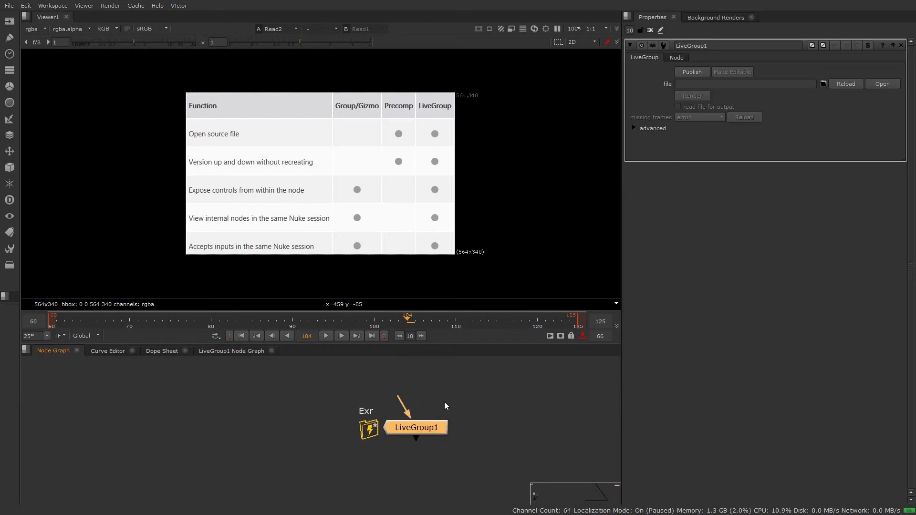
drag(400, 401, 426, 370)
Step: Open the properties of Diffuse_Grade from inside LiveGroup1 together with the properties of LiveGroup1 itself
click(235, 351)
scroll(296, 427, down, 9)
middle_drag(352, 460, 315, 357)
scroll(320, 420, up, 1)
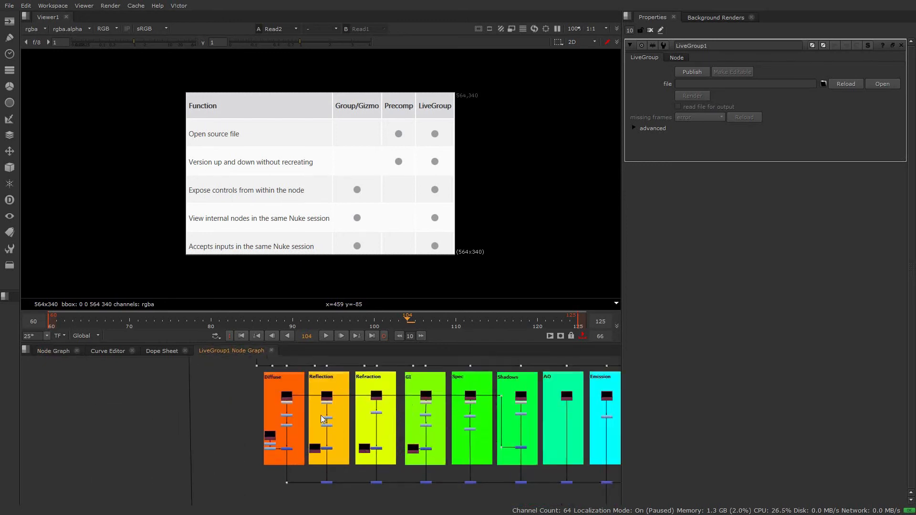
scroll(322, 419, up, 5)
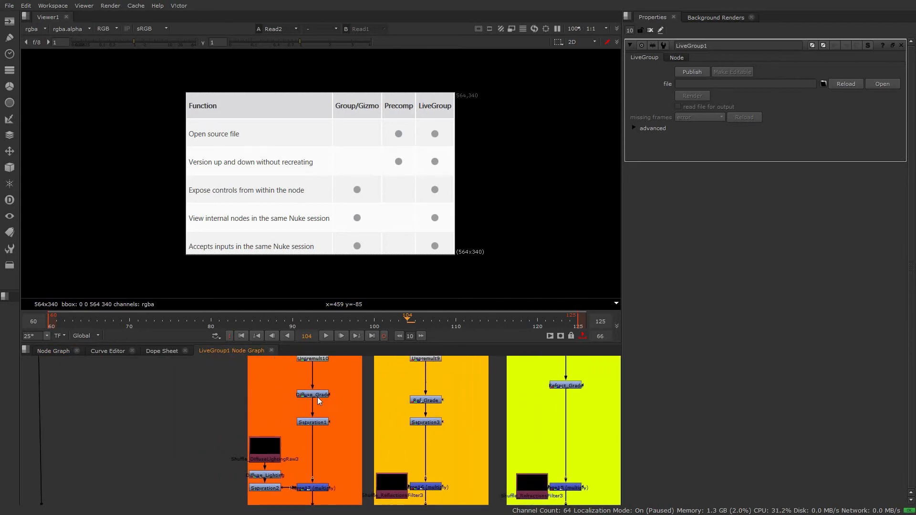
double_click(318, 398)
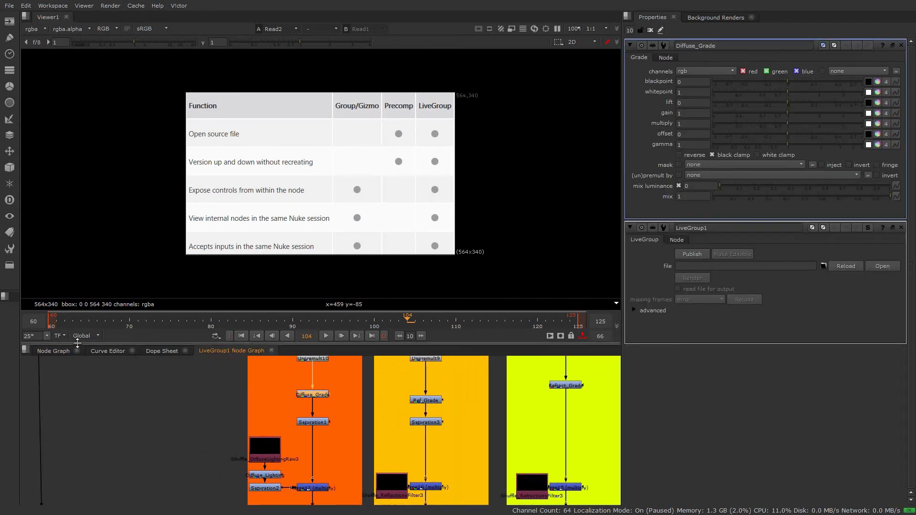
click(54, 350)
double_click(430, 430)
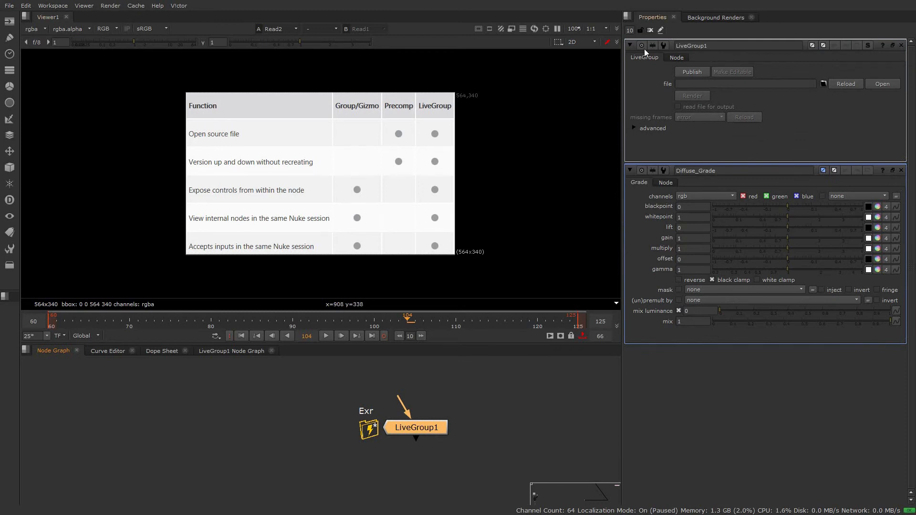
Step: Expose the gain, gamma and mix controls of Diffuse_Grade on LiveGroup1 and add a divider line above them
click(660, 31)
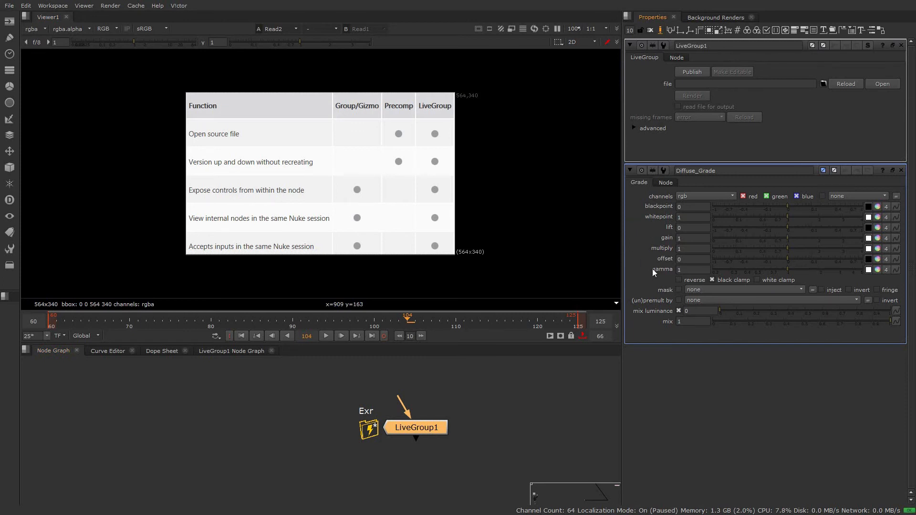
click(666, 239)
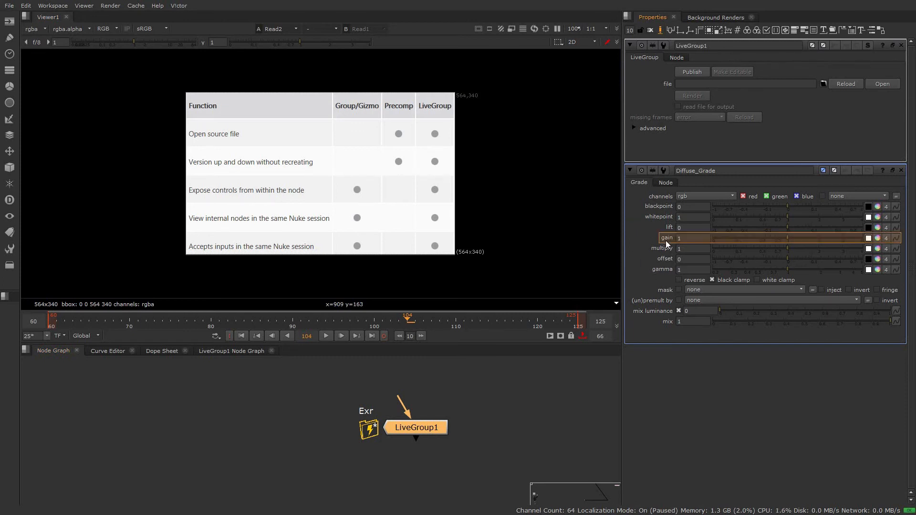
ctrl+click(663, 270)
ctrl+click(668, 322)
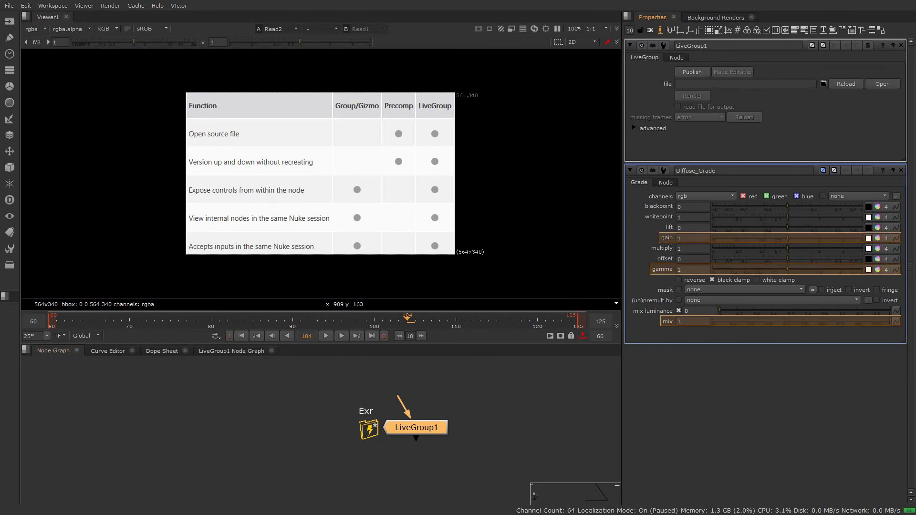
drag(679, 236, 654, 112)
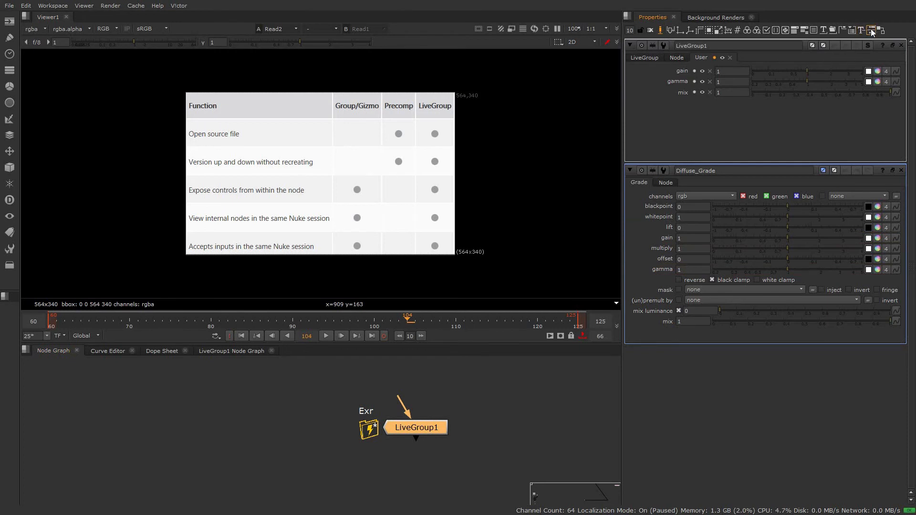
drag(871, 30, 762, 61)
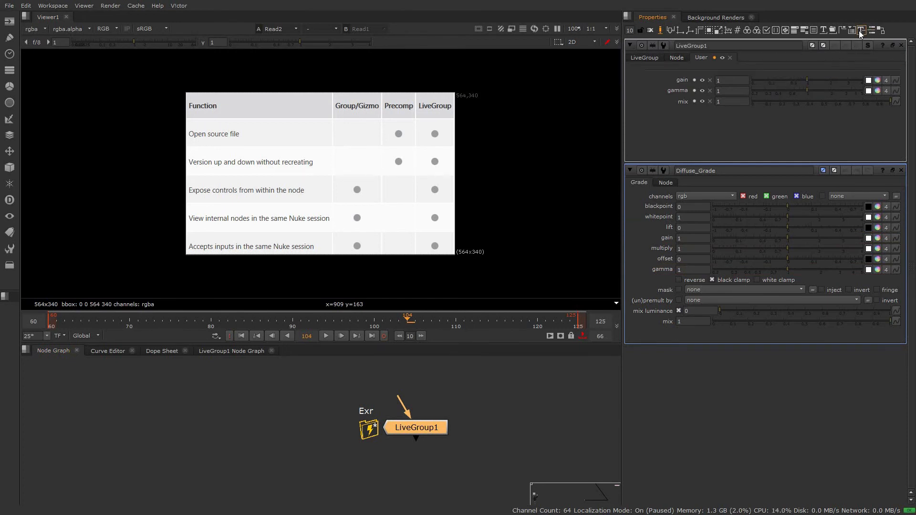
Step: Add a text knob above the gain control on LiveGroup1, with the label Diffuse and the name Diff
drag(861, 30, 691, 68)
click(694, 72)
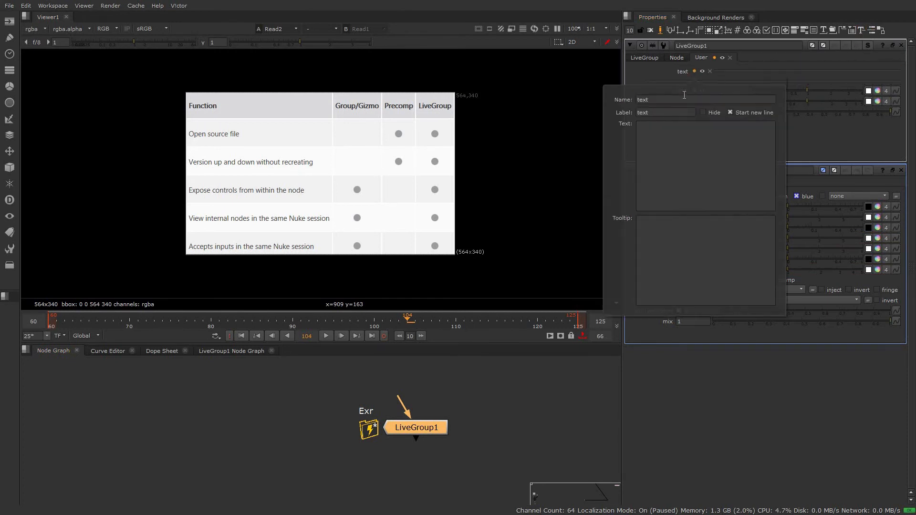
double_click(661, 112)
text(Diffuse)
double_click(644, 100)
text(Dif)
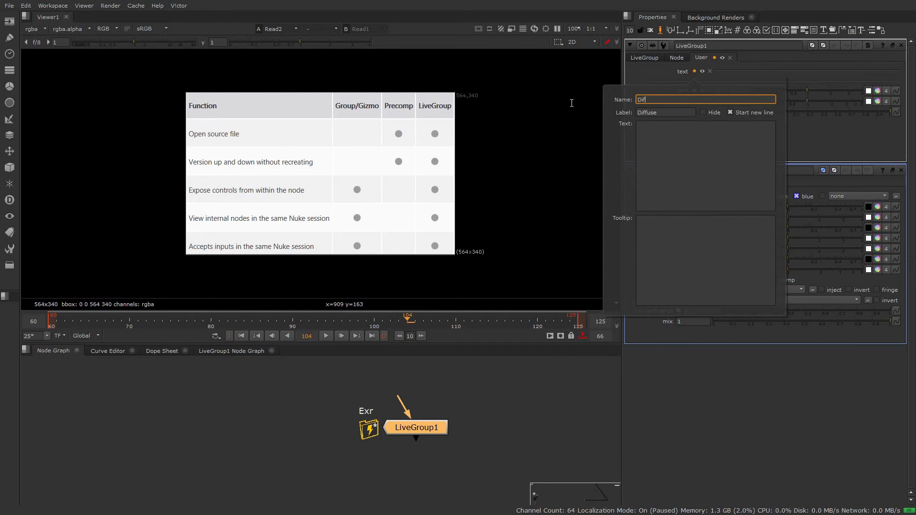
text(f)
click(884, 138)
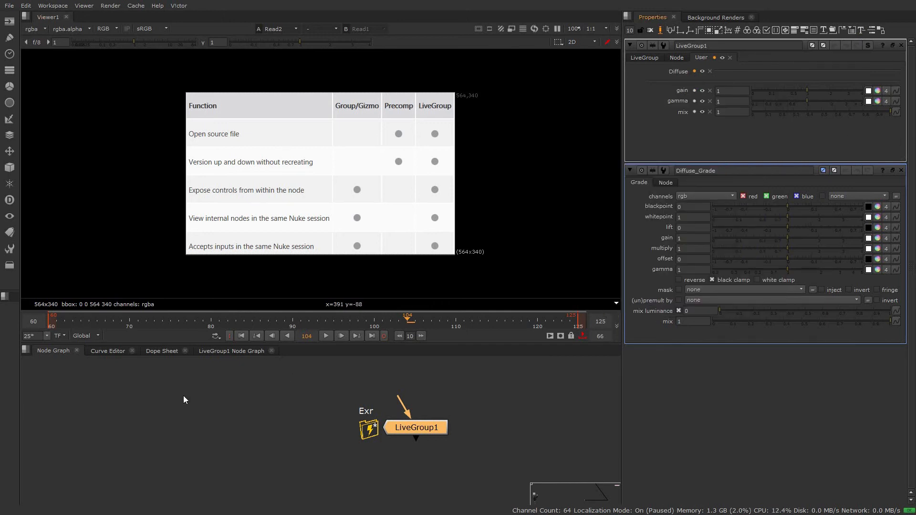
Step: Expose the saturation control of the Saturation1 node inside LiveGroup1 on LiveGroup1, below the mix control
click(228, 351)
middle_drag(283, 439, 265, 411)
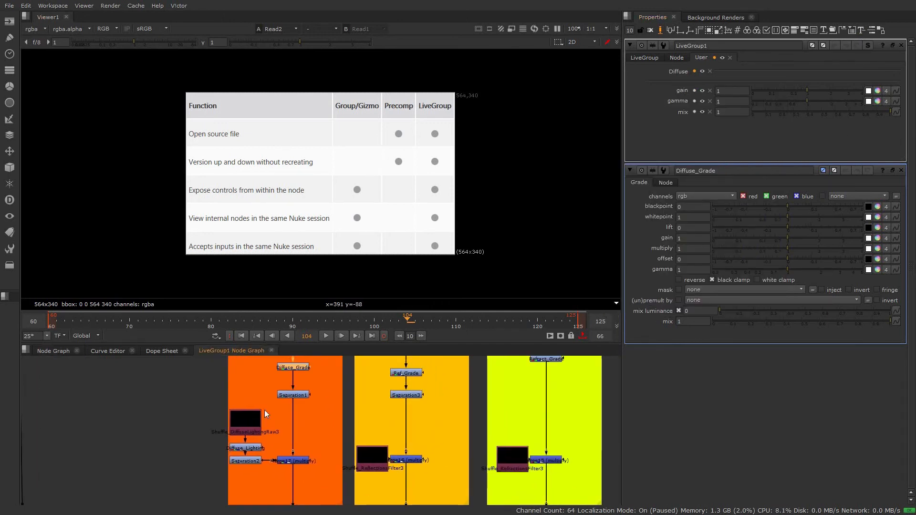
double_click(296, 394)
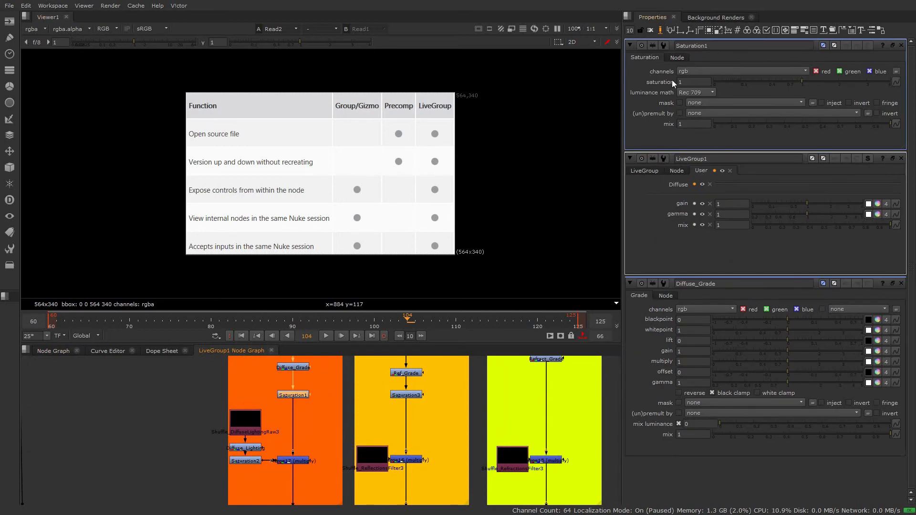
drag(660, 80, 702, 236)
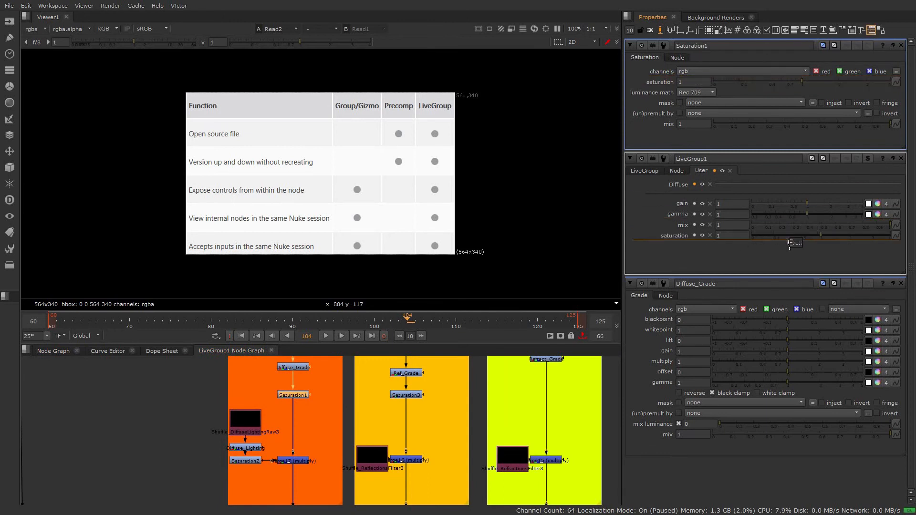
Step: Add a text knob below the saturation control on LiveGroup1, with the label Refelction and the name Ref
drag(862, 29, 759, 254)
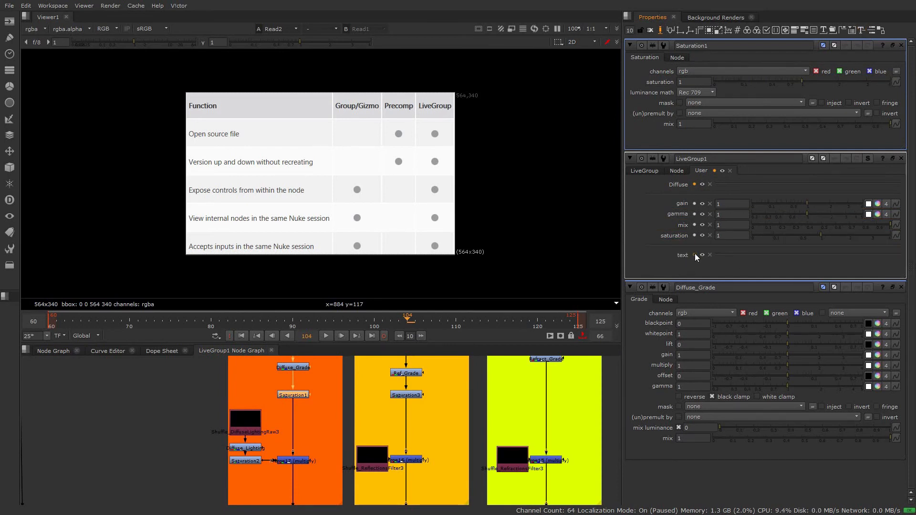
middle_drag(454, 396, 428, 502)
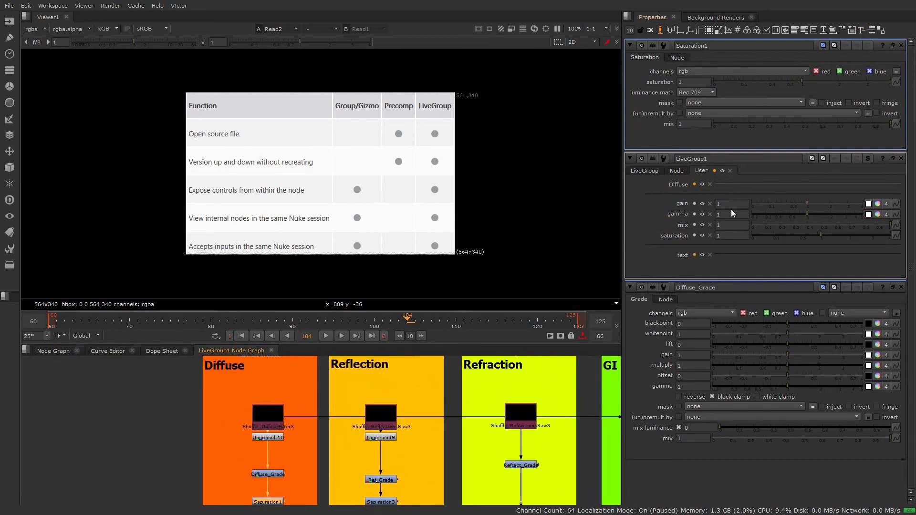
click(694, 256)
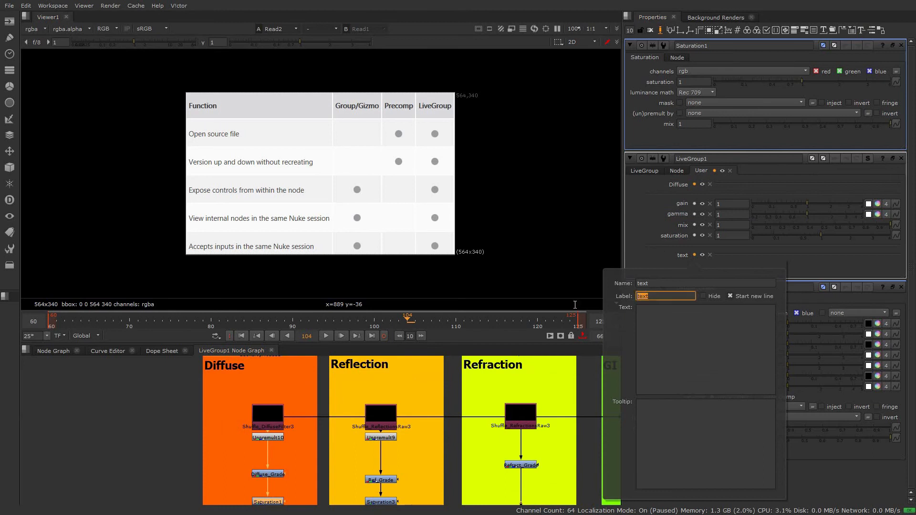
text(Refelctino)
key(BackSpace)
key(BackSpace)
text(on)
click(672, 282)
double_click(672, 283)
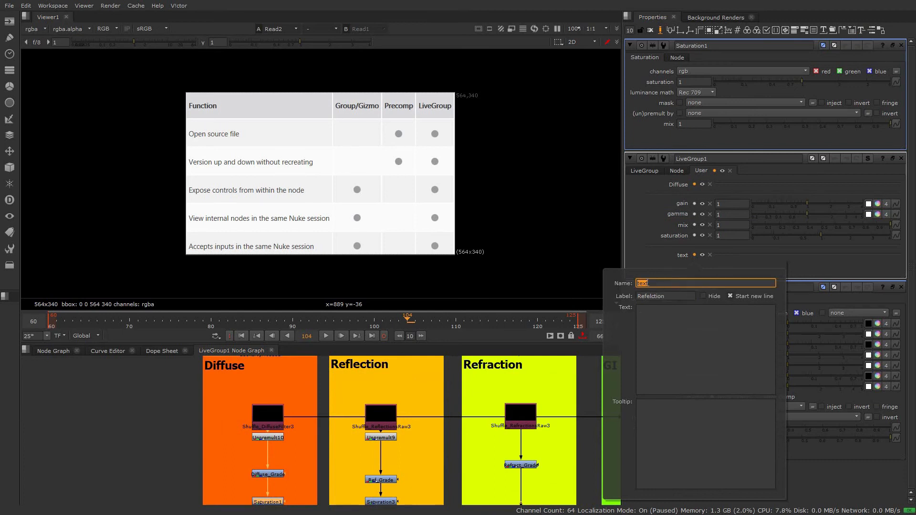
text(Ref)
click(128, 419)
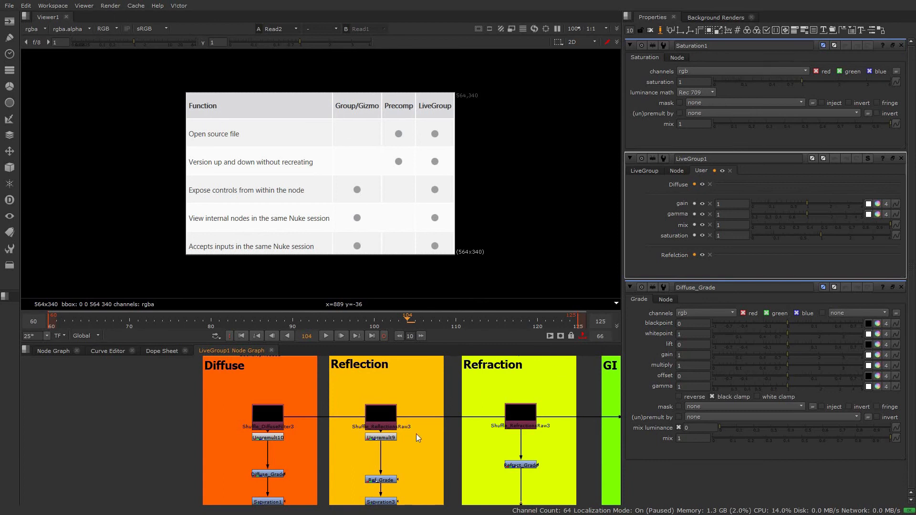
Step: Open the properties of Ref_Grade and Saturation3 from inside LiveGroup1 together with those of LiveGroup1 itself
middle_drag(416, 434, 398, 386)
double_click(363, 431)
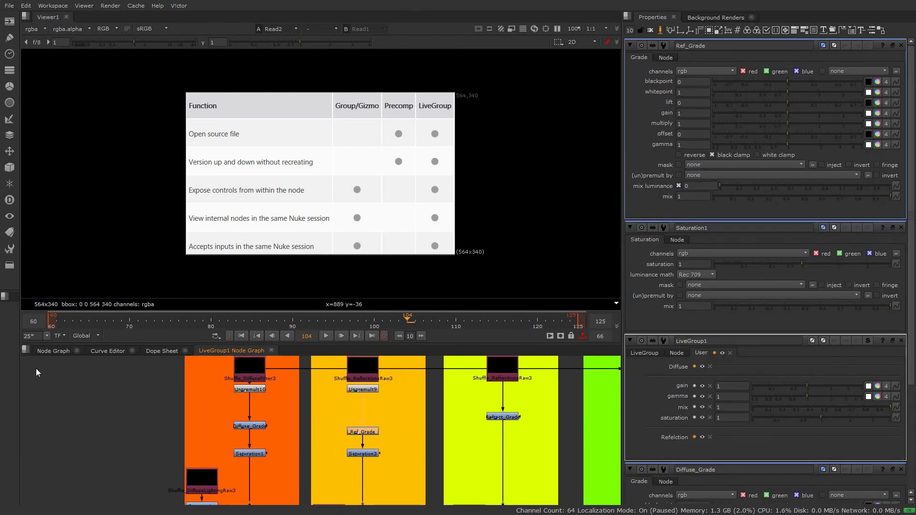
double_click(371, 454)
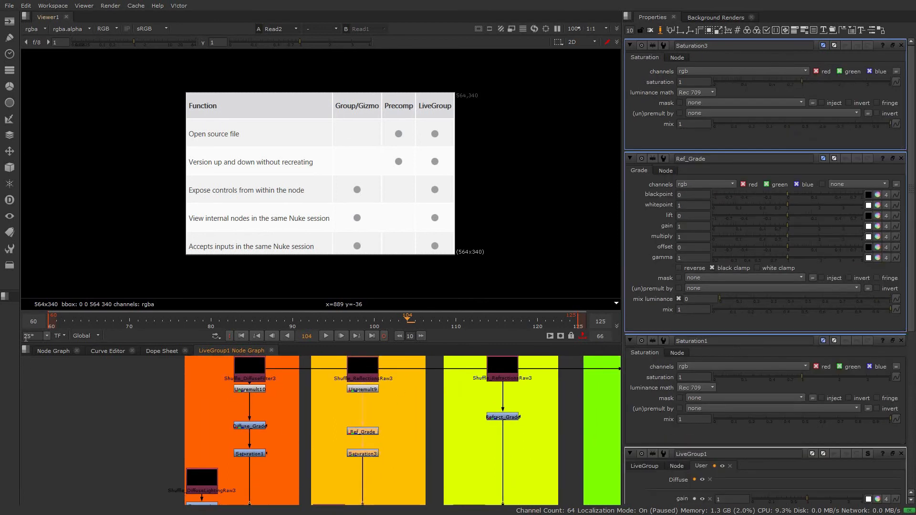
click(48, 351)
double_click(430, 425)
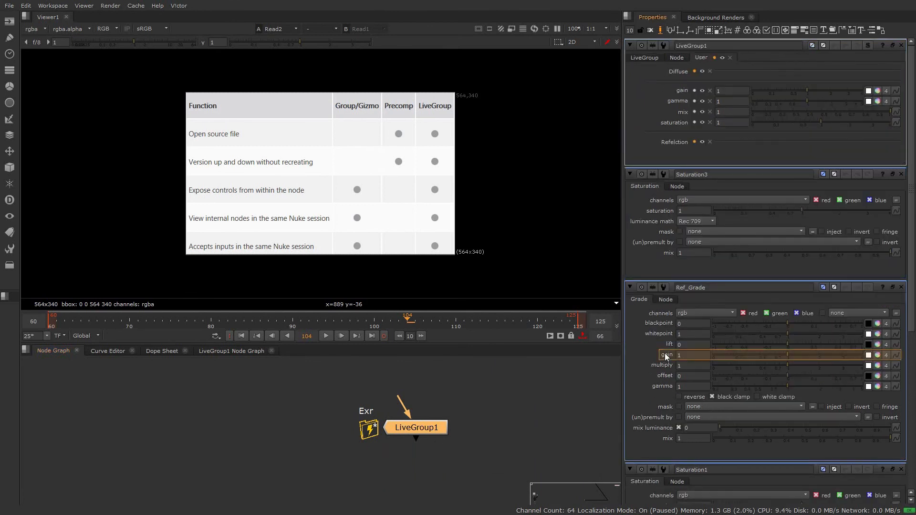
Step: Expose Ref_Grade's gain, gamma and mix and Saturation3's saturation on LiveGroup1 beneath the Refelction text knob
shift+click(662, 387)
shift+click(663, 439)
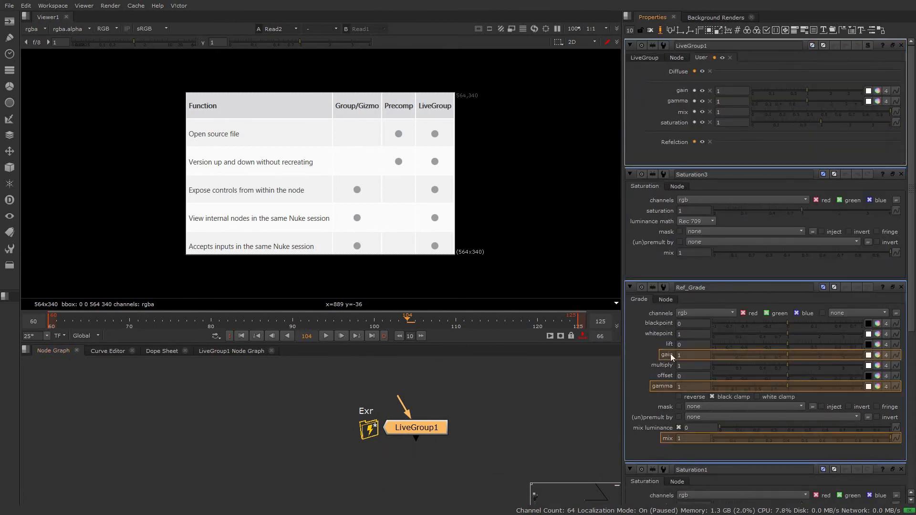
drag(667, 141, 672, 145)
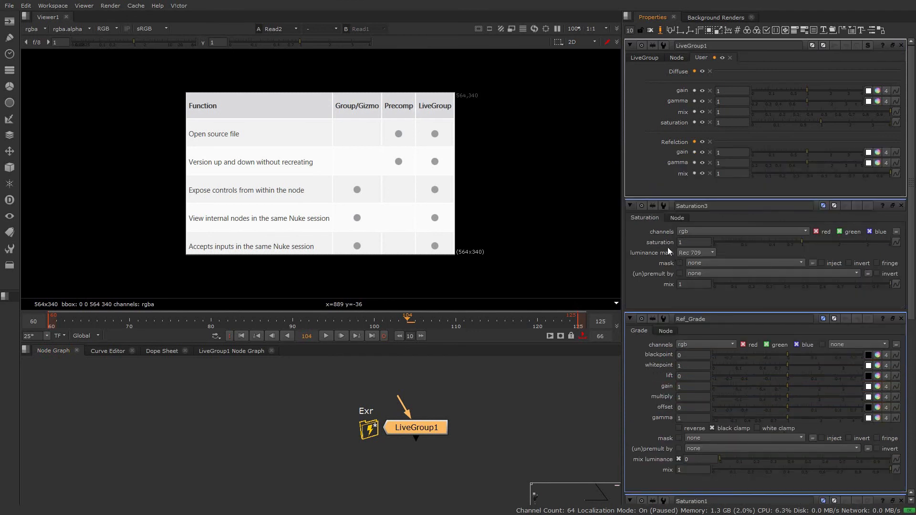
drag(668, 247, 672, 178)
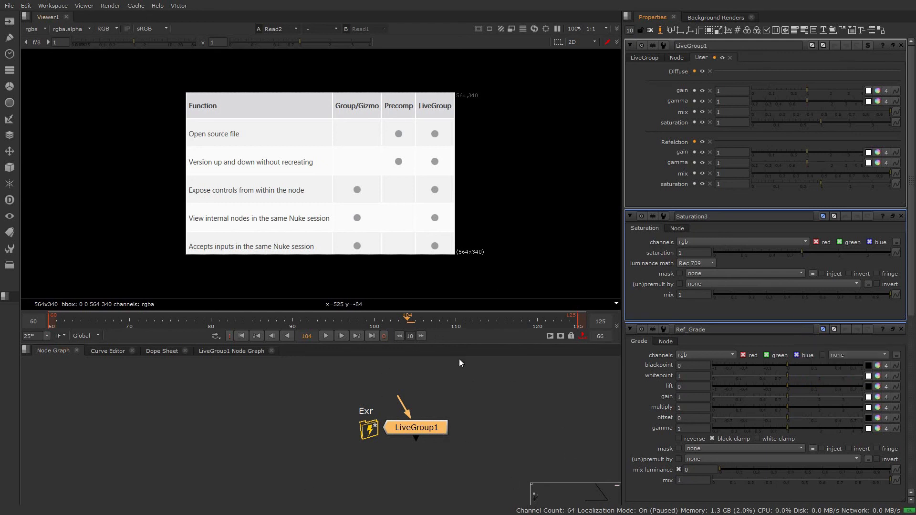
Step: Show the publish and file settings of LiveGroup1
click(645, 58)
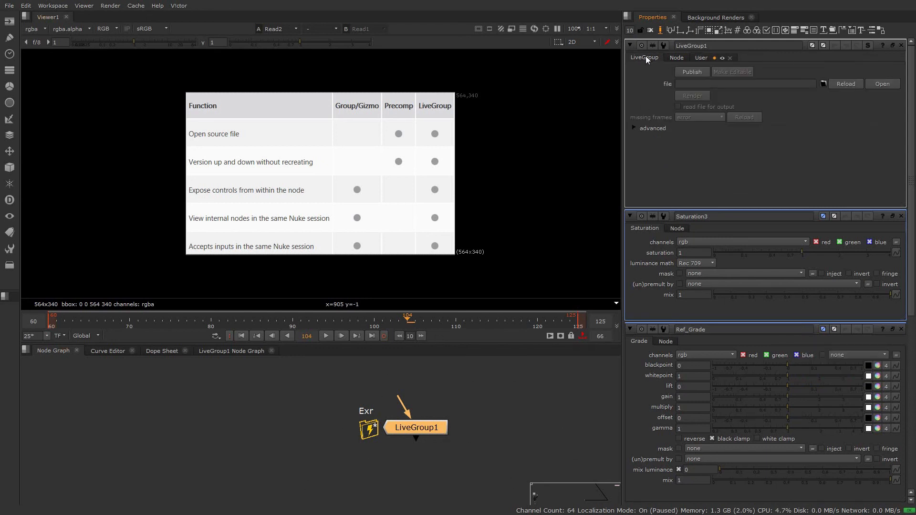